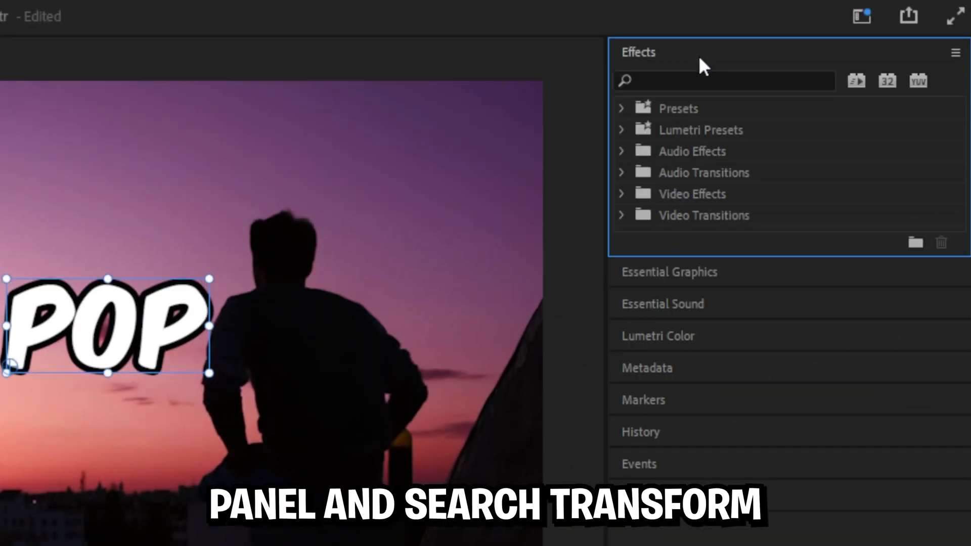
- Search the Effects panel for Transform to apply it to the POP title clip
left_click(699, 85)
type("Transform")
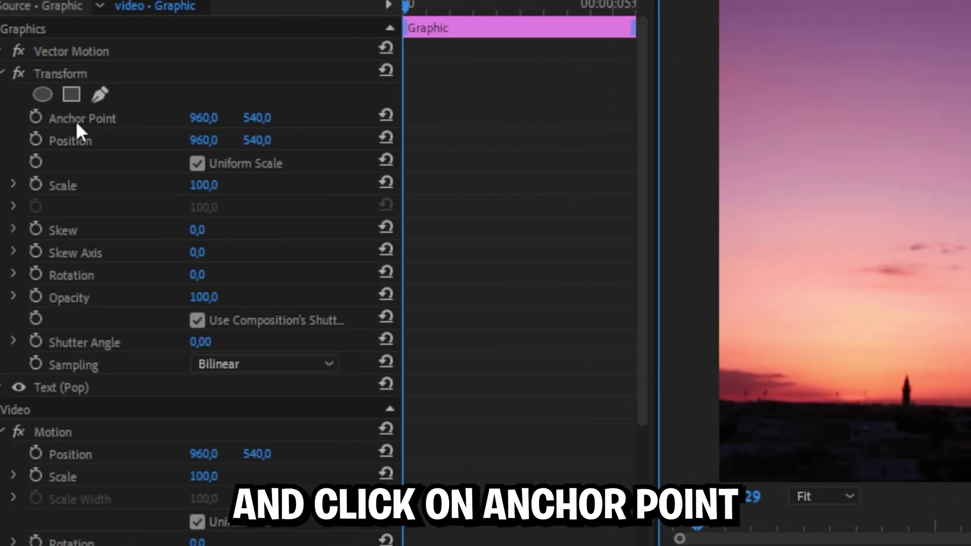
- Move the Transform anchor point to the text base (about 981, 1014) and keep POP low in frame
left_click(76, 122)
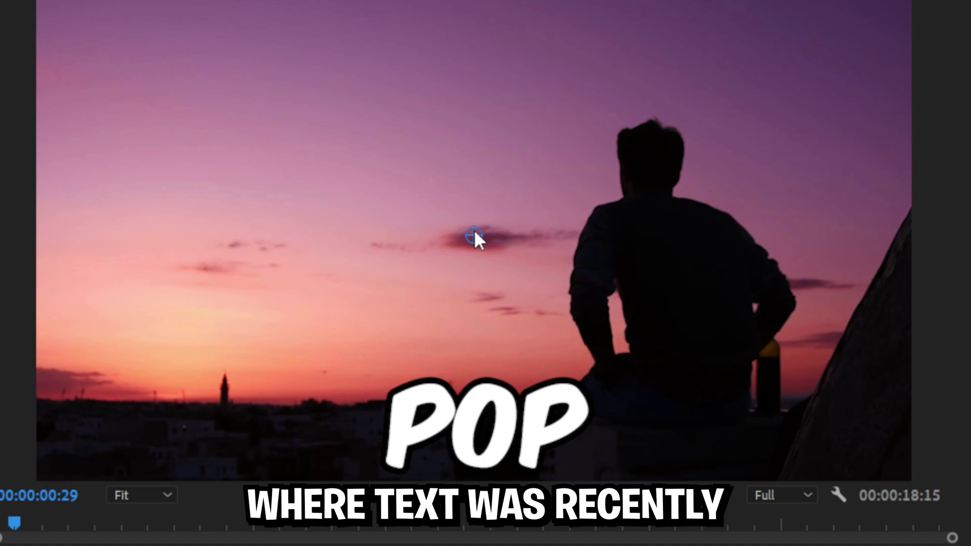
left_click_drag(474, 230, 486, 455)
left_click_drag(472, 251, 483, 454)
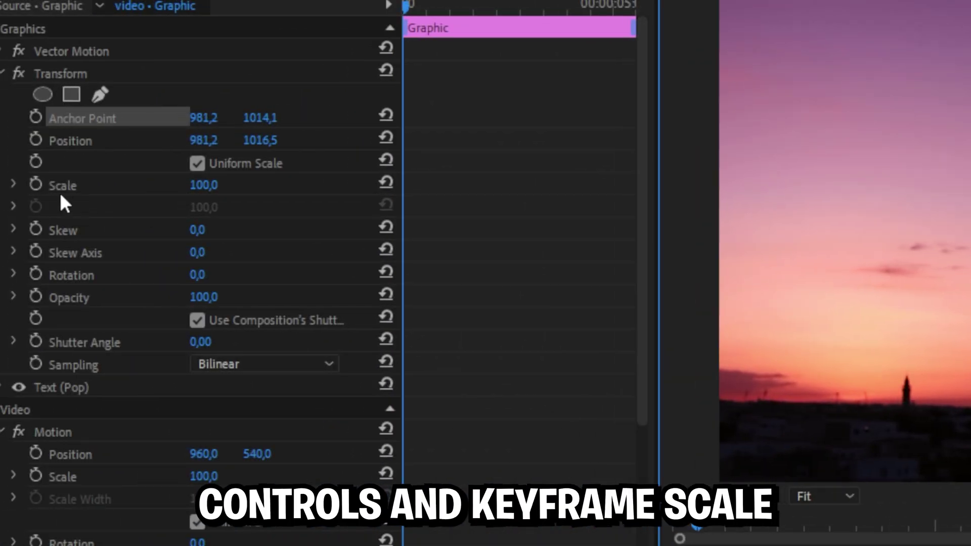
- Keyframe the Transform scale at 70, then 120, then 100 three frames later
left_click(35, 183)
left_click(203, 185)
type("70")
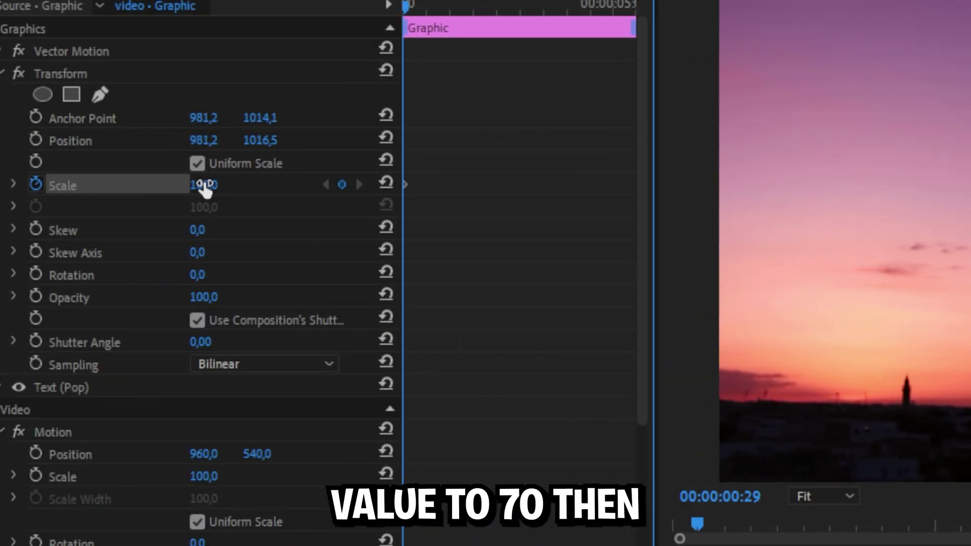
key("Return")
key("Right")
key("Right")
key("Right")
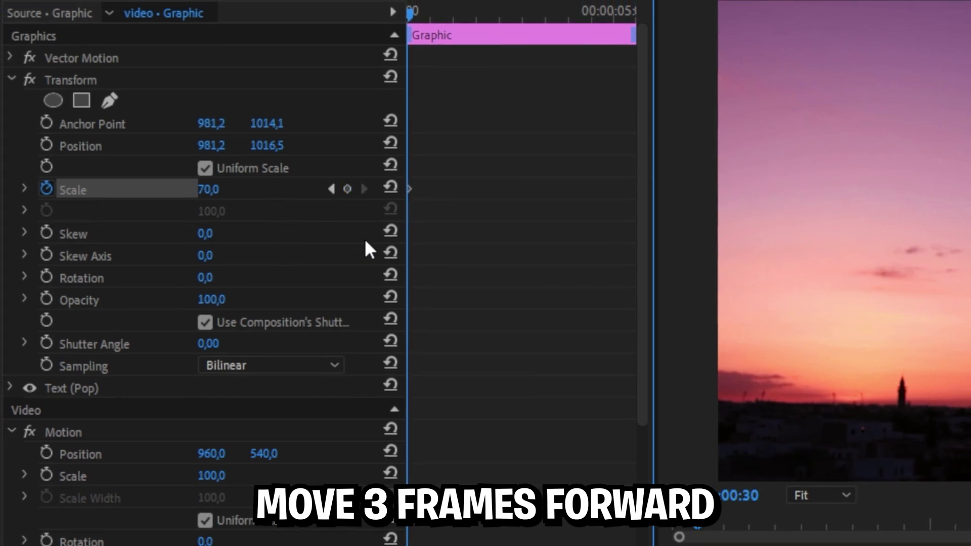
key("Right")
key("Right")
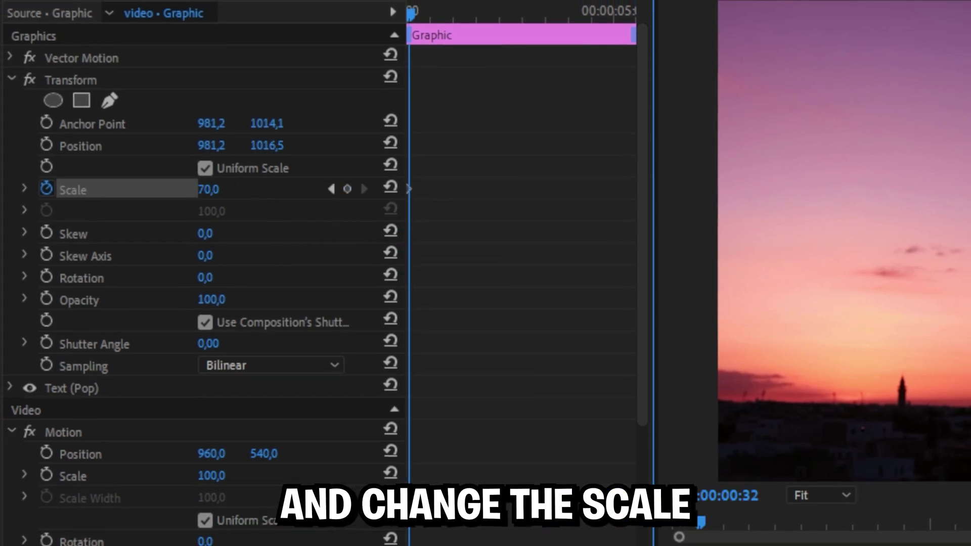
left_click(213, 189)
type("120")
key("Return")
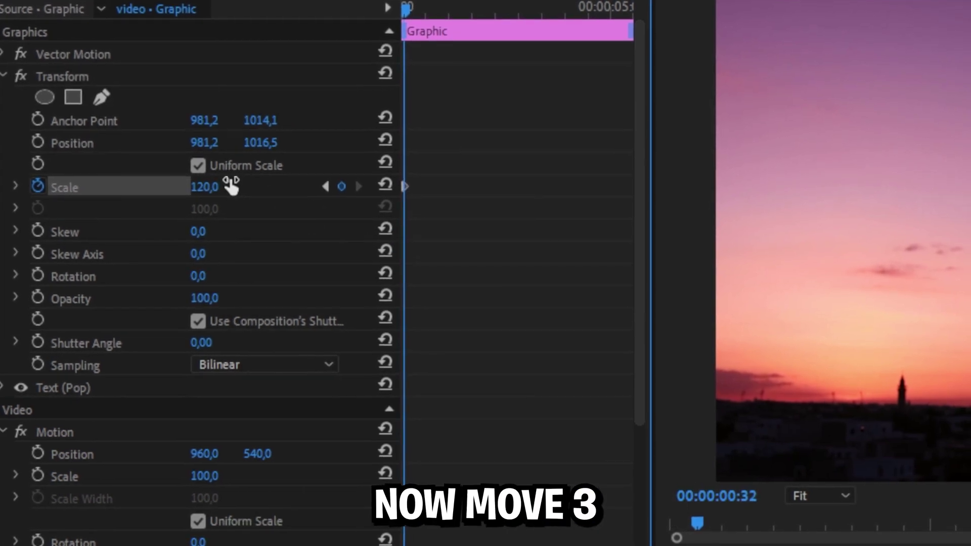
key("Right")
key("Right")
key("Right")
left_click(205, 186)
type("100")
key("Return")
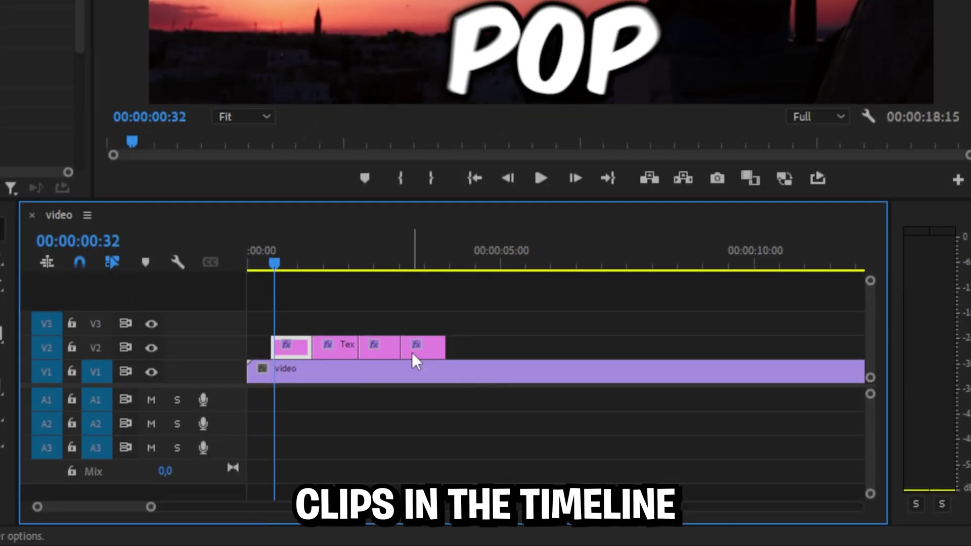
left_click(409, 351)
left_click(369, 349)
left_click(472, 327)
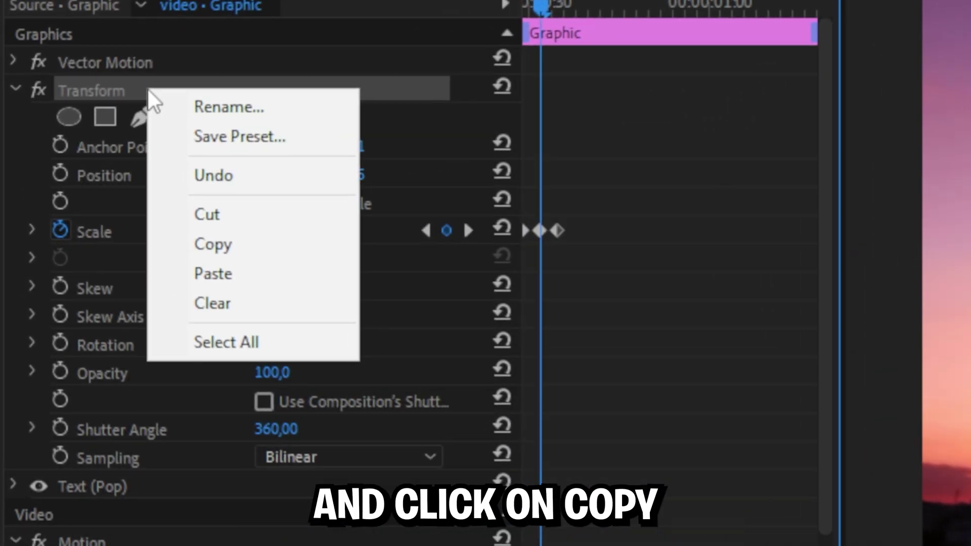
- Copy the Transform animation onto the selected text clips and save it as preset 'Pop Effect'
left_click(244, 243)
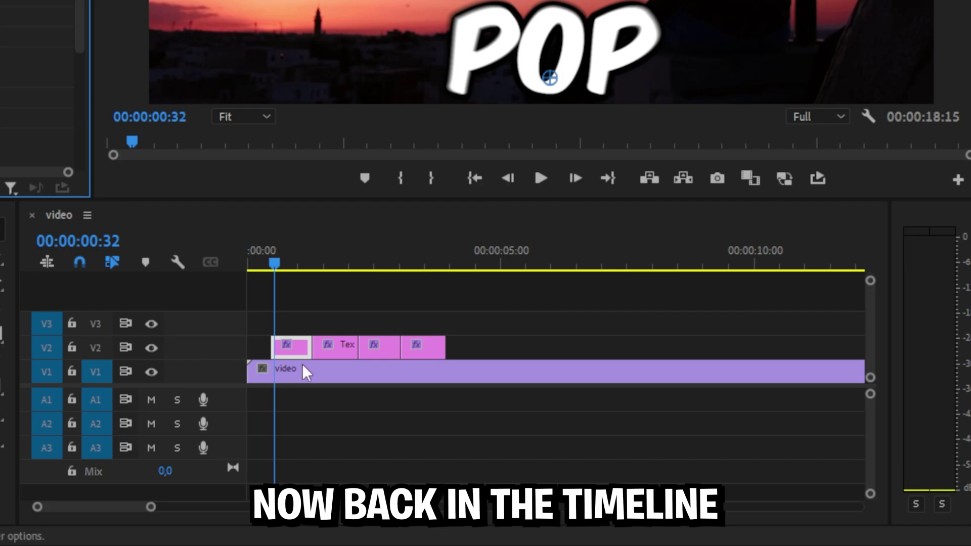
mouse_move(442, 291)
left_mouse_down()
mouse_move(346, 312)
mouse_move(314, 354)
left_mouse_up()
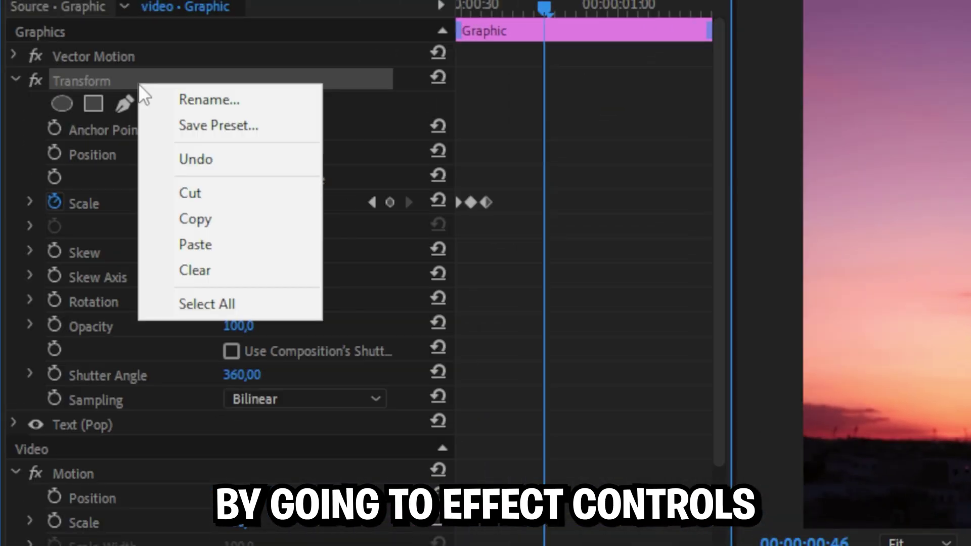
left_click(203, 121)
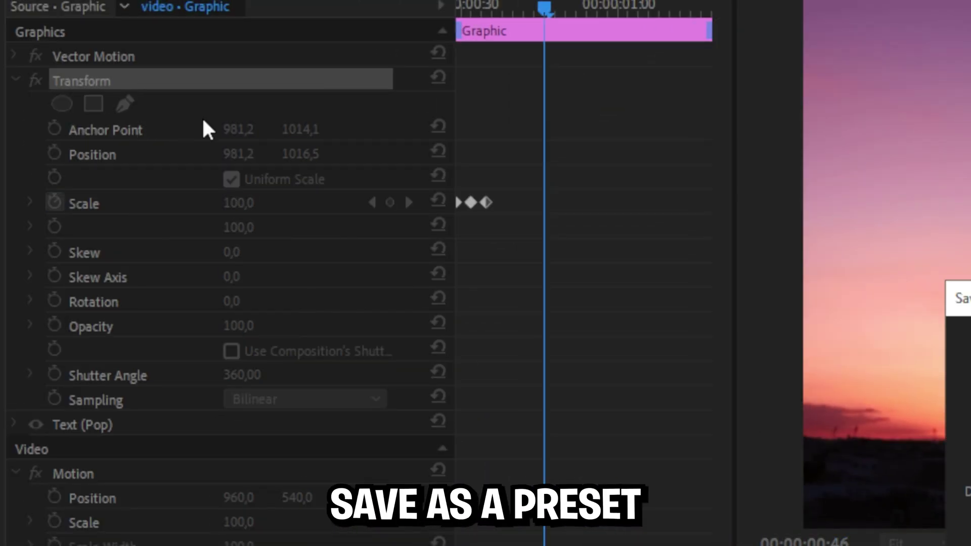
type("Pop Effect")
left_click(434, 471)
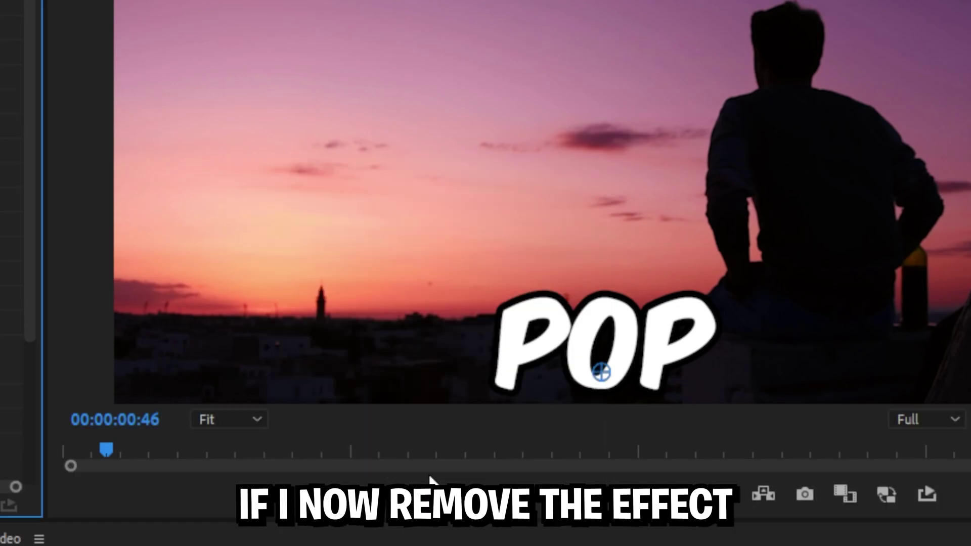
- Delete the Transform effect from the POP title clip
left_click(99, 88)
key("Delete")
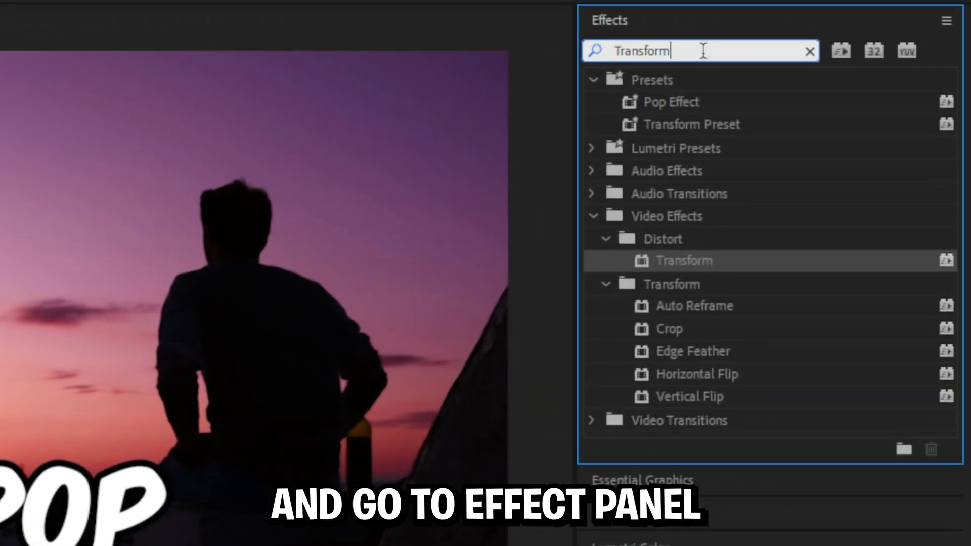
type("pop effe")
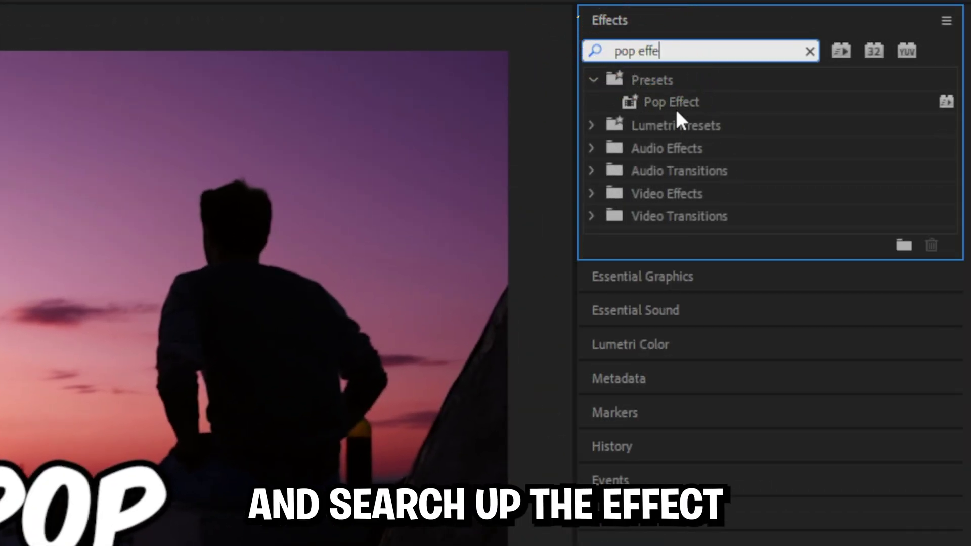